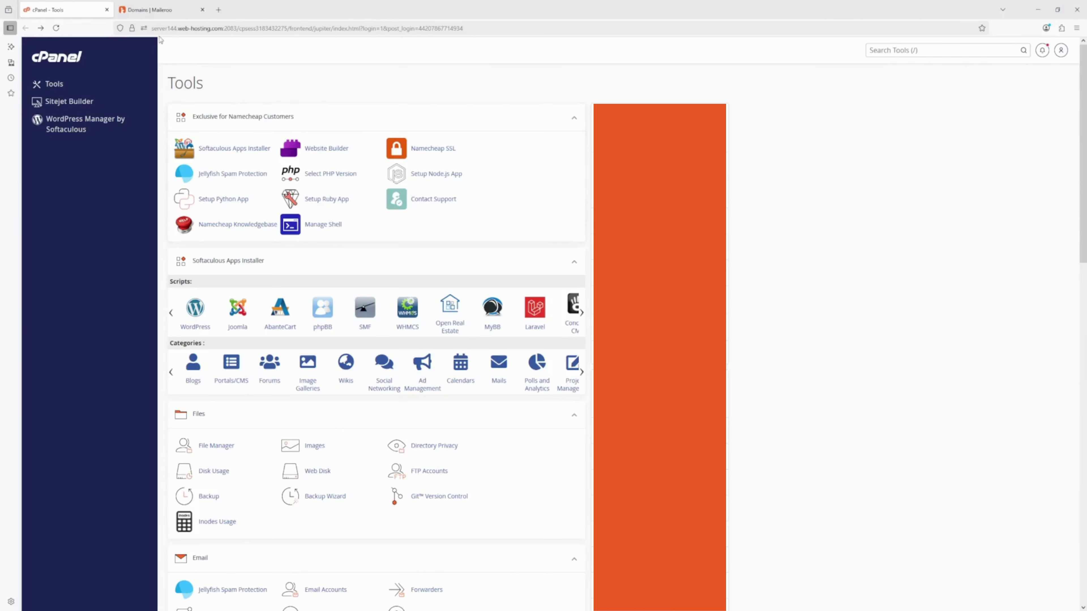
Switch to Maileroo, add the domain maileroo.live, and review the DNS records it requires
left_click(158, 9)
left_click(1039, 111)
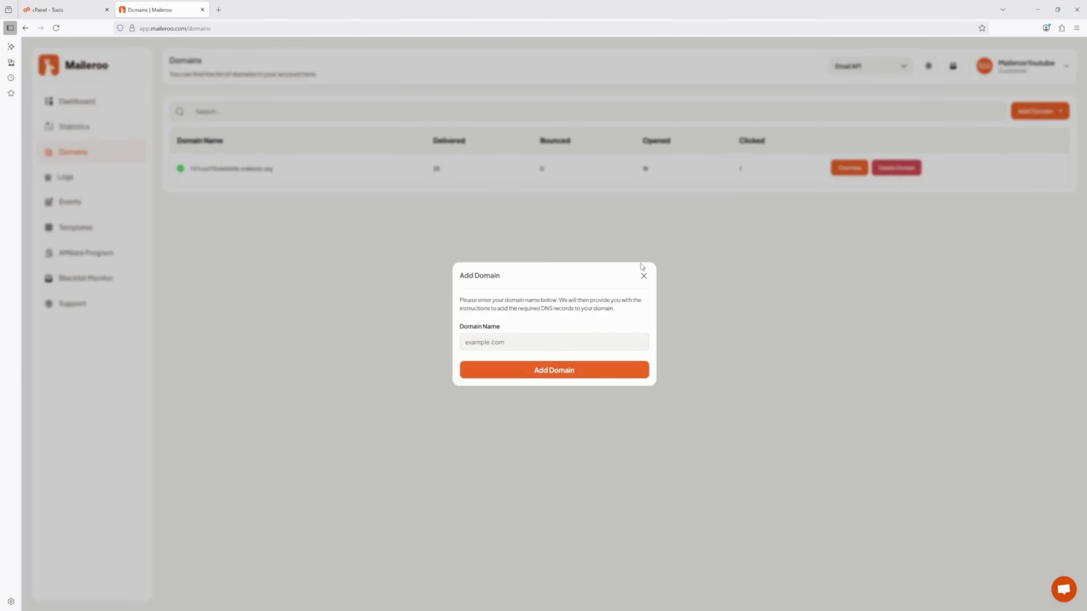
type("maileroo.live")
left_click(548, 369)
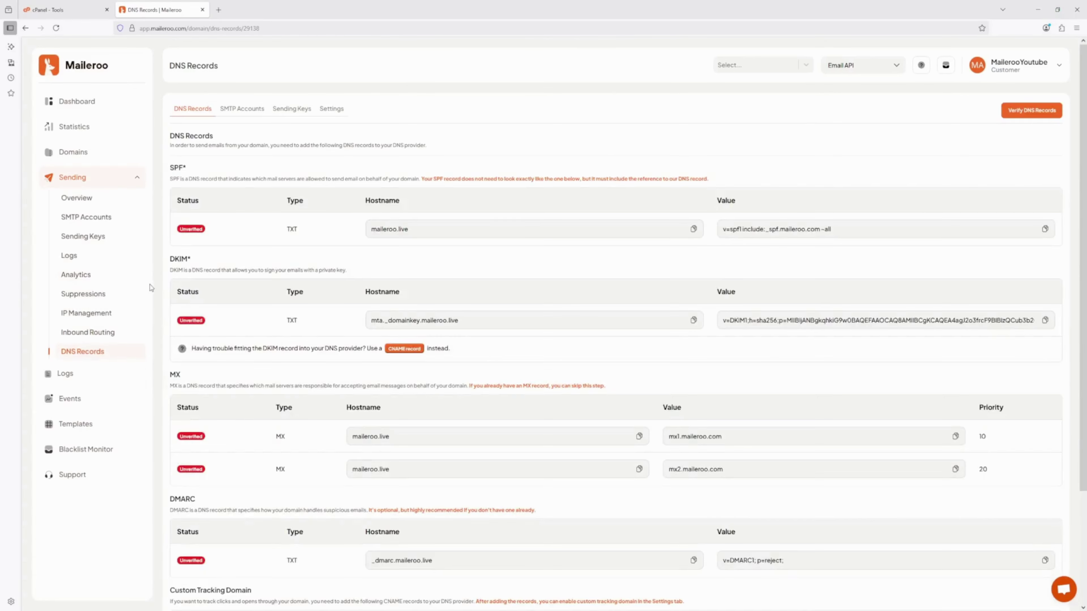
scroll(154, 295, "down", 3)
scroll(184, 311, "up", 3)
Switch to cPanel and open the Zone Editor's record management for maileroo.live
left_click(64, 9)
scroll(257, 441, "down", 2)
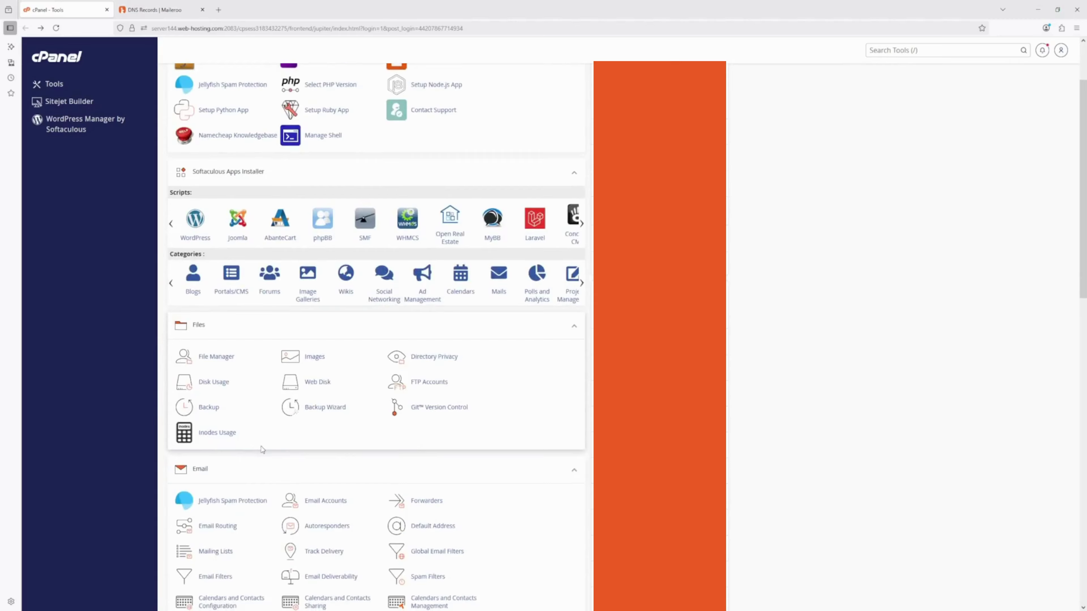
scroll(262, 449, "down", 3)
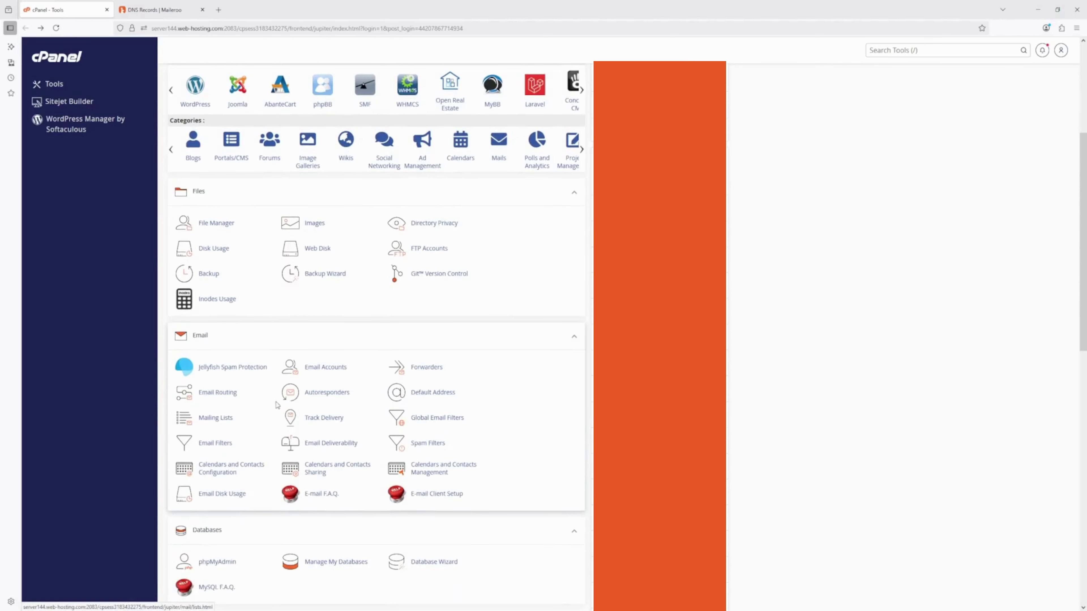
scroll(276, 409, "down", 6)
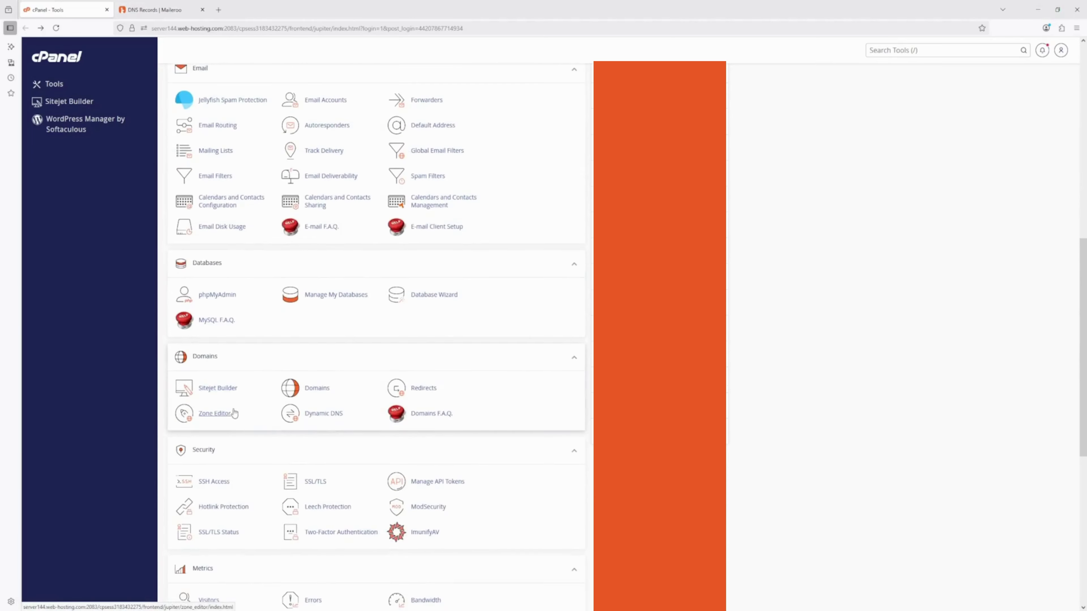
left_click(212, 419)
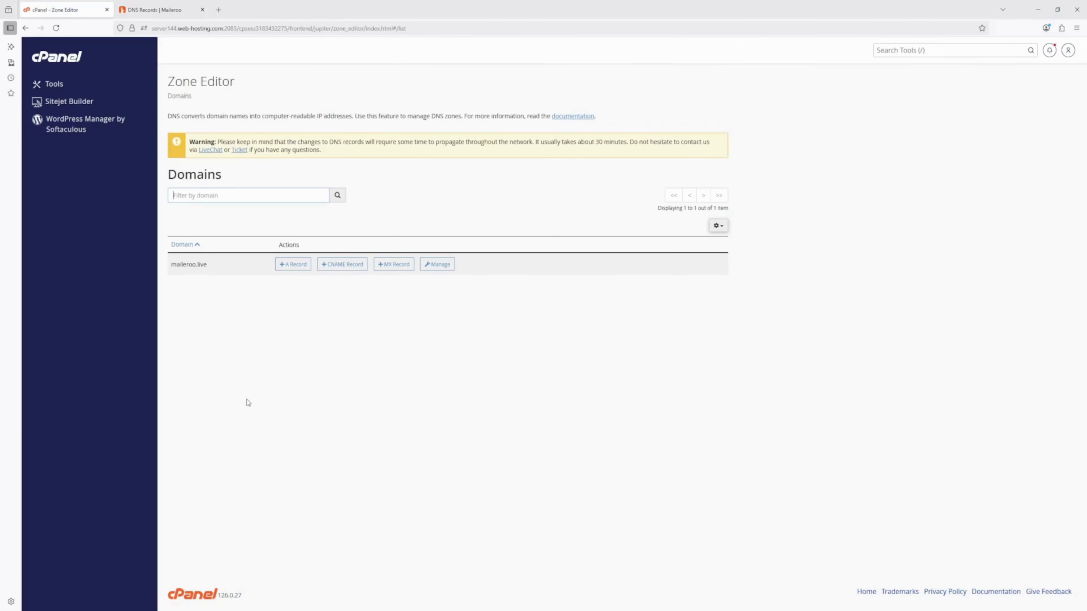
left_click(439, 265)
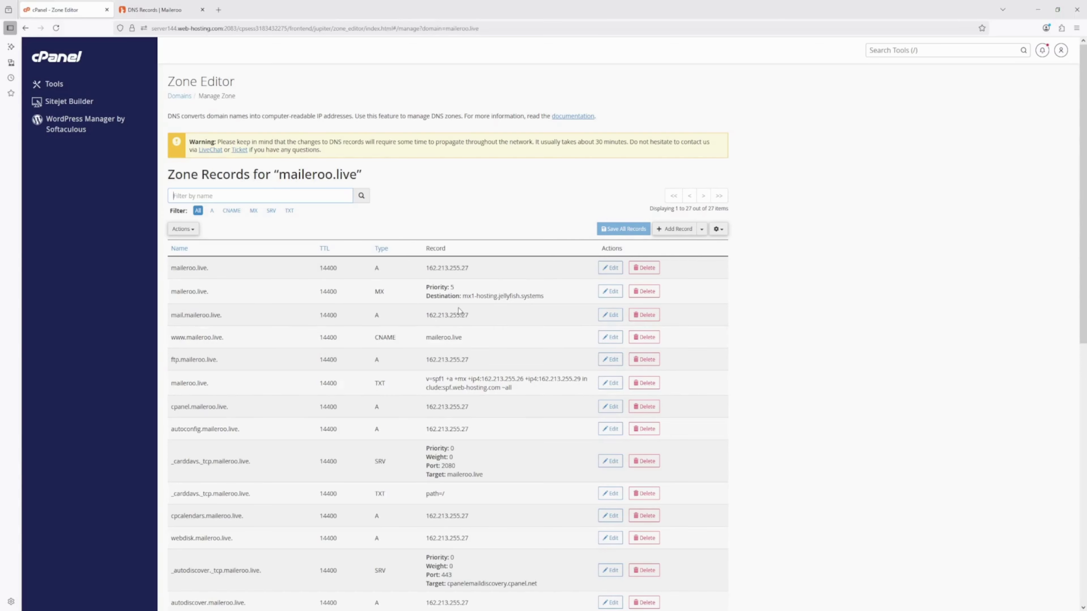
In Maileroo, copy the include:_spf.maileroo.com portion of the SPF record's value
left_click(154, 10)
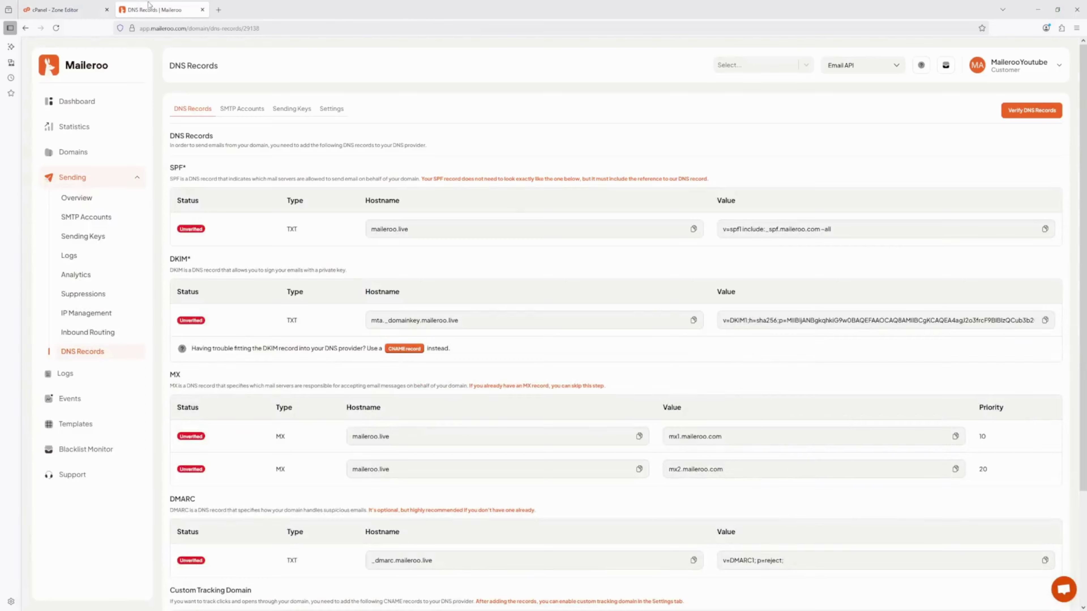
triple_click(387, 229)
left_click(648, 151)
triple_click(817, 231)
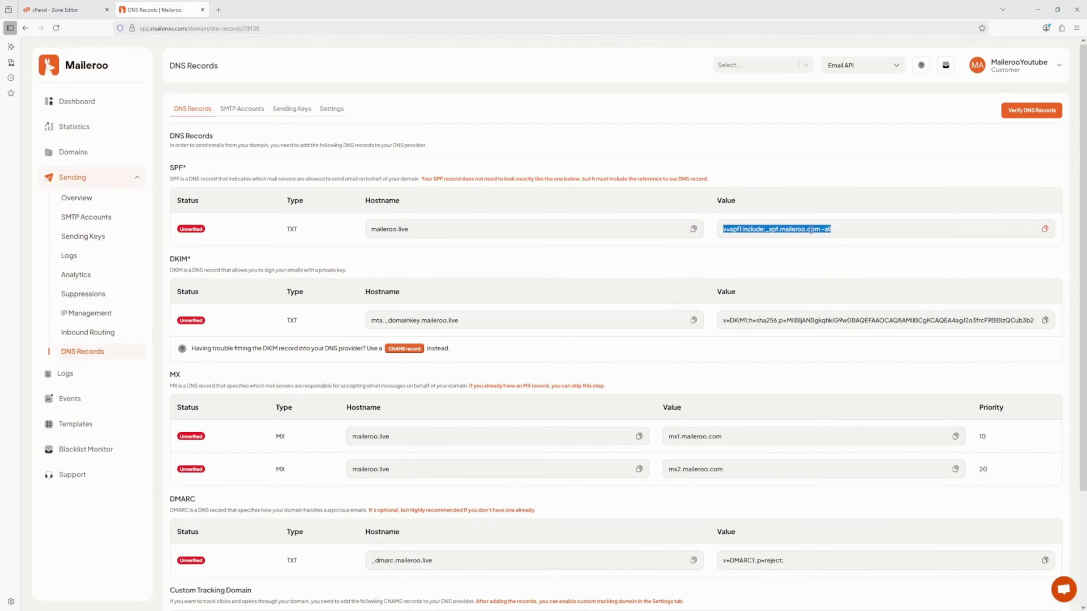
left_click(814, 230)
left_click_drag(820, 229, 743, 230)
key("ctrl+c")
In cPanel, insert include:_spf.maileroo.com before include:spf.web-hosting.com in the maileroo.live SPF TXT record and save it
left_click(67, 11)
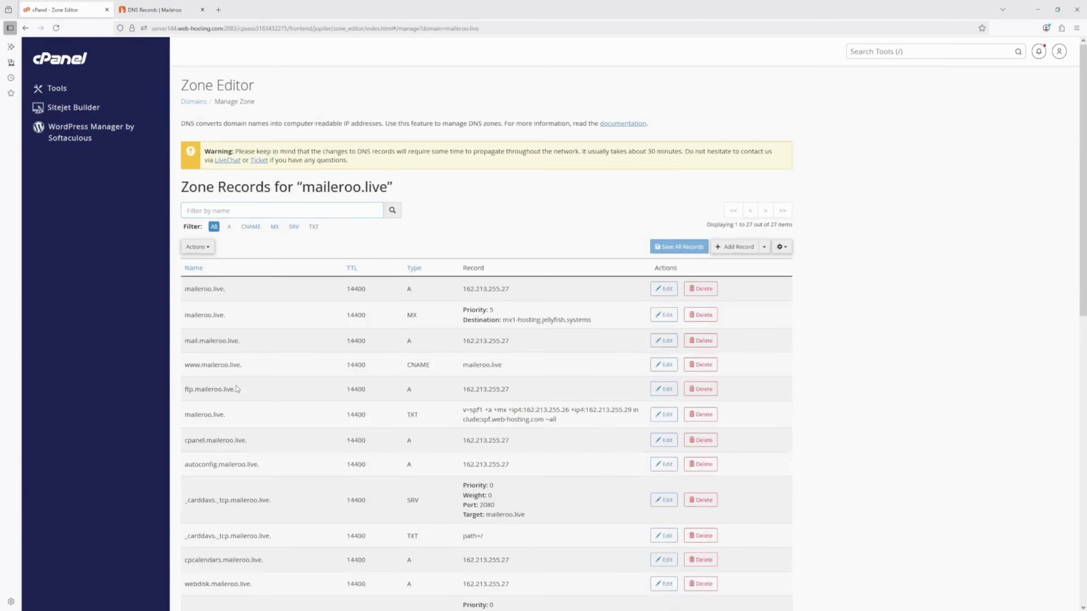
key("ctrl+plus")
left_click(664, 413)
left_click_drag(658, 427, 695, 468)
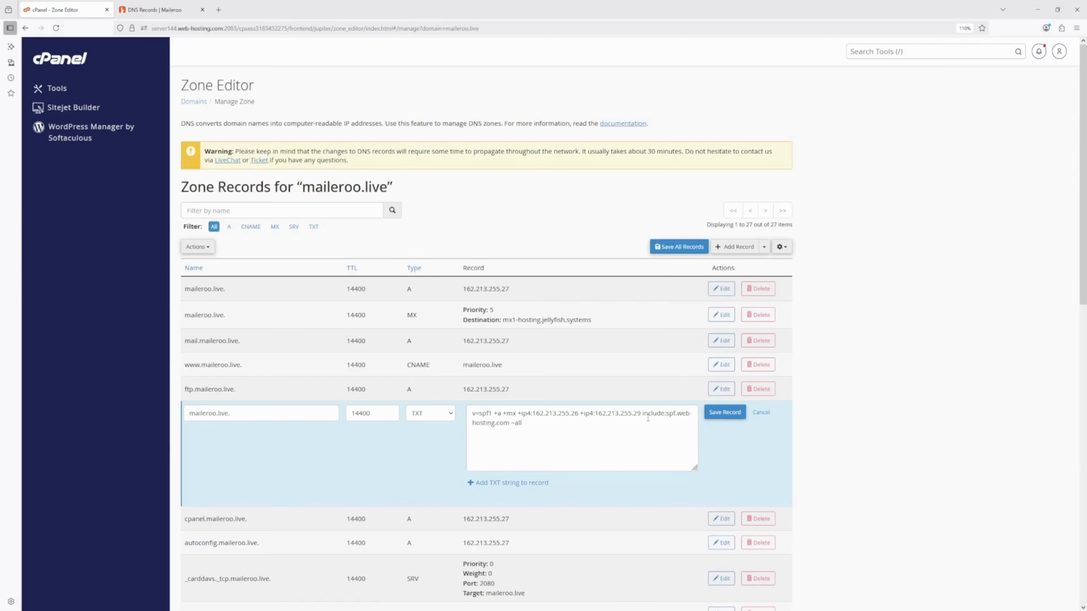
key("ctrl+v")
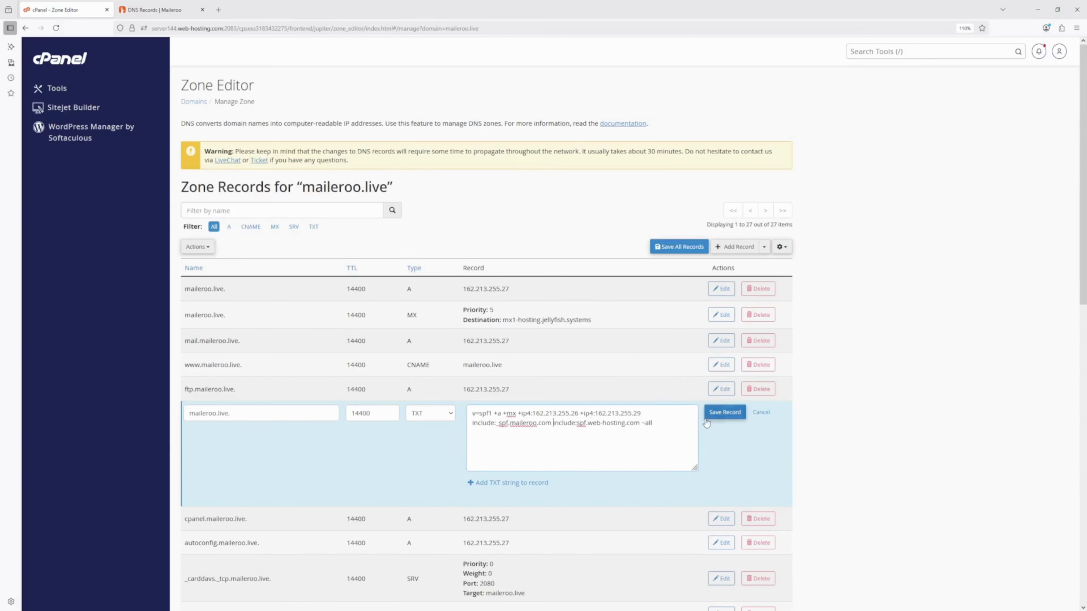
key("BackSpace")
left_click(663, 421)
left_click(731, 415)
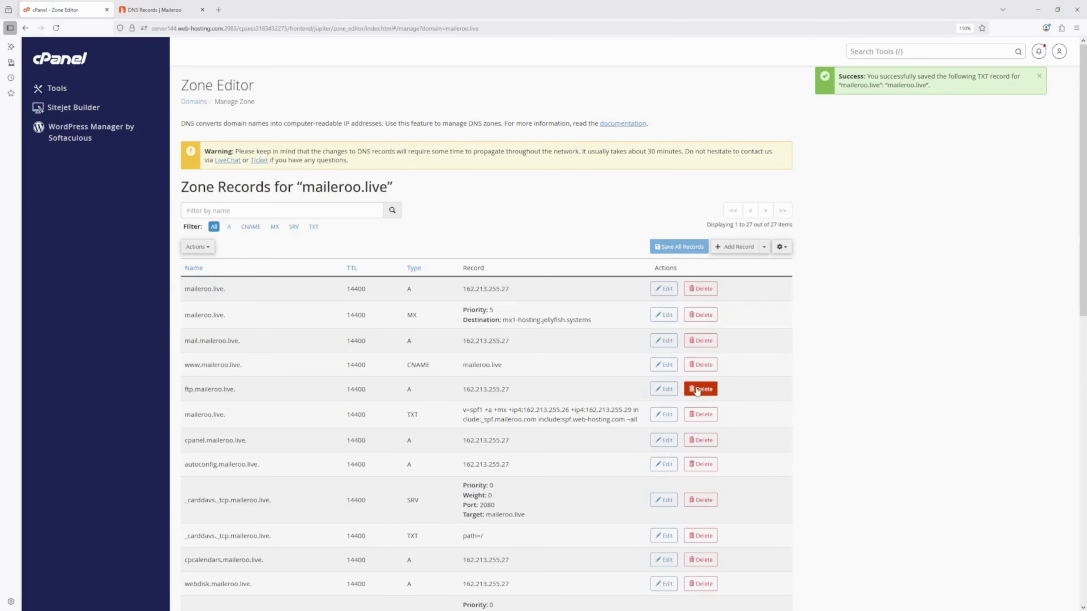
In Maileroo, switch the DKIM record to its CNAME version and copy its hostname and value
left_click(166, 12)
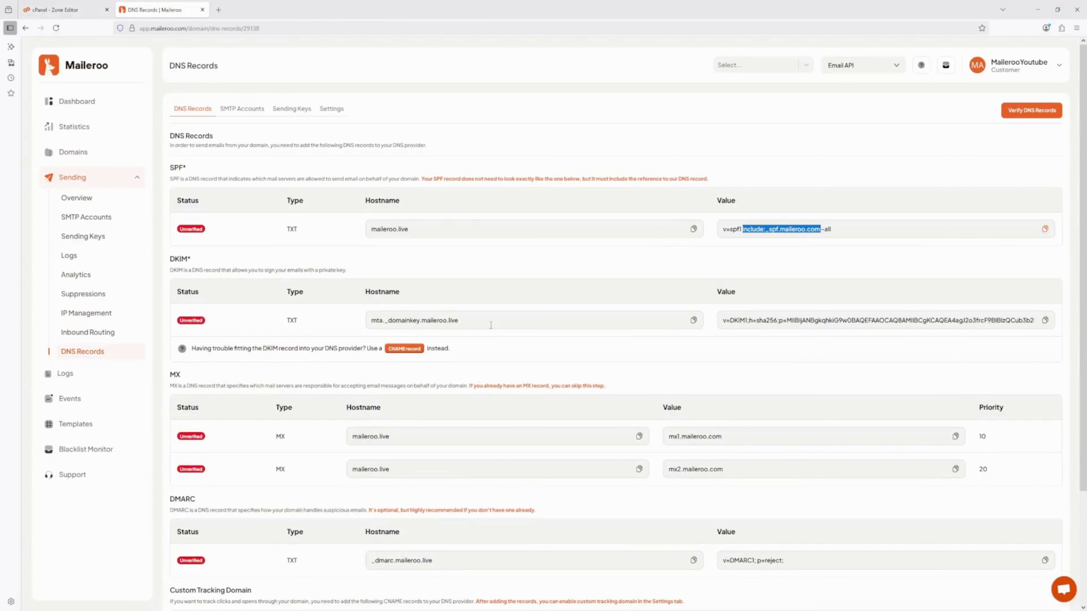
left_click(713, 294)
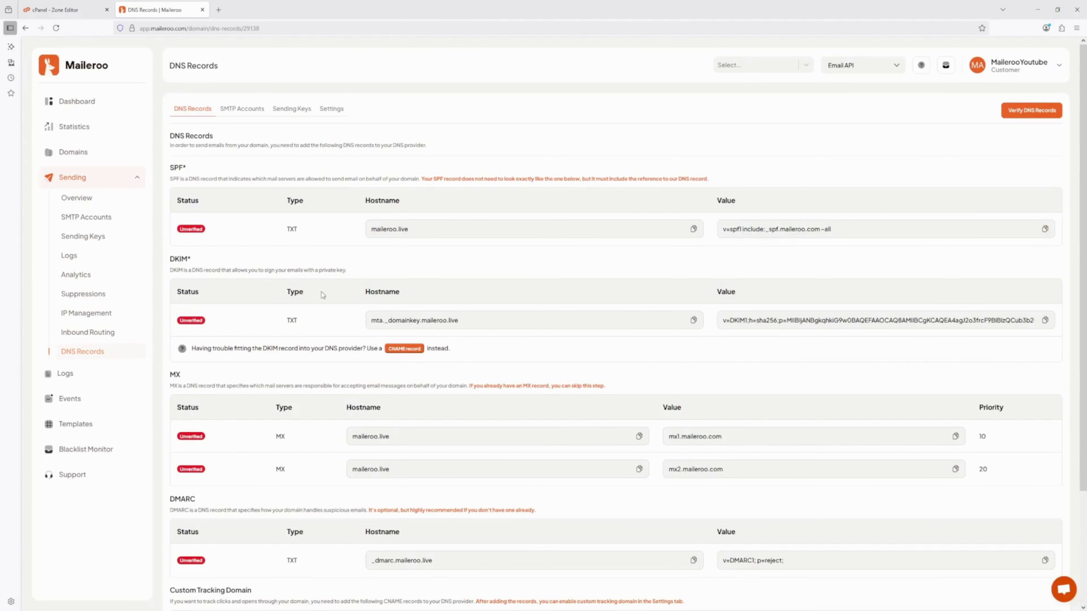
left_click(415, 348)
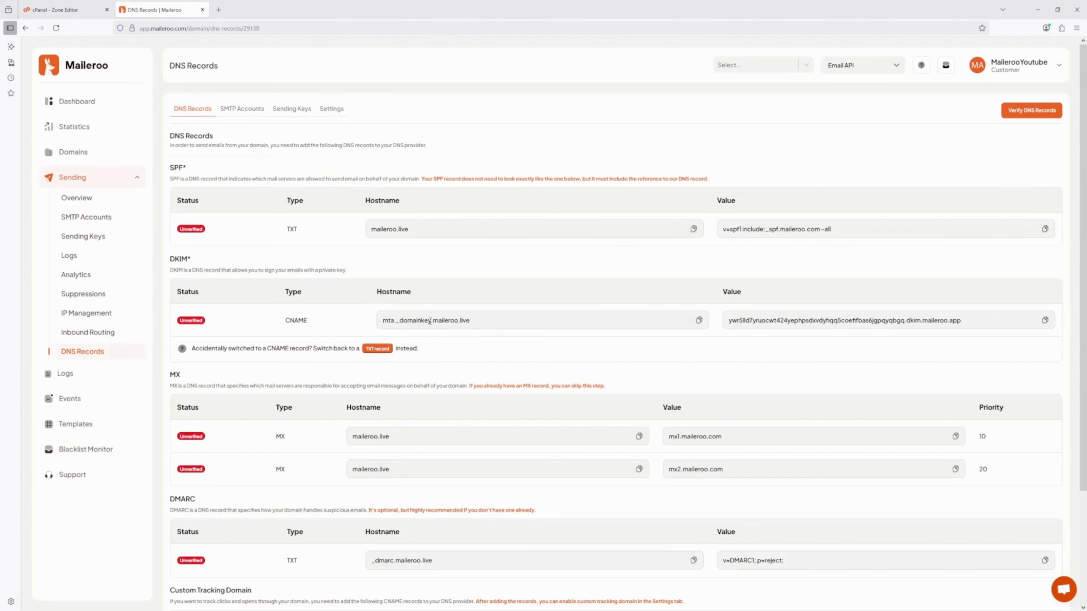
left_click_drag(431, 322, 381, 315)
left_click(1045, 320)
In cPanel, add and save a CNAME record named mta._domainkey.maileroo.live. with the copied DKIM value as its target
left_click(64, 9)
key("ctrl+v")
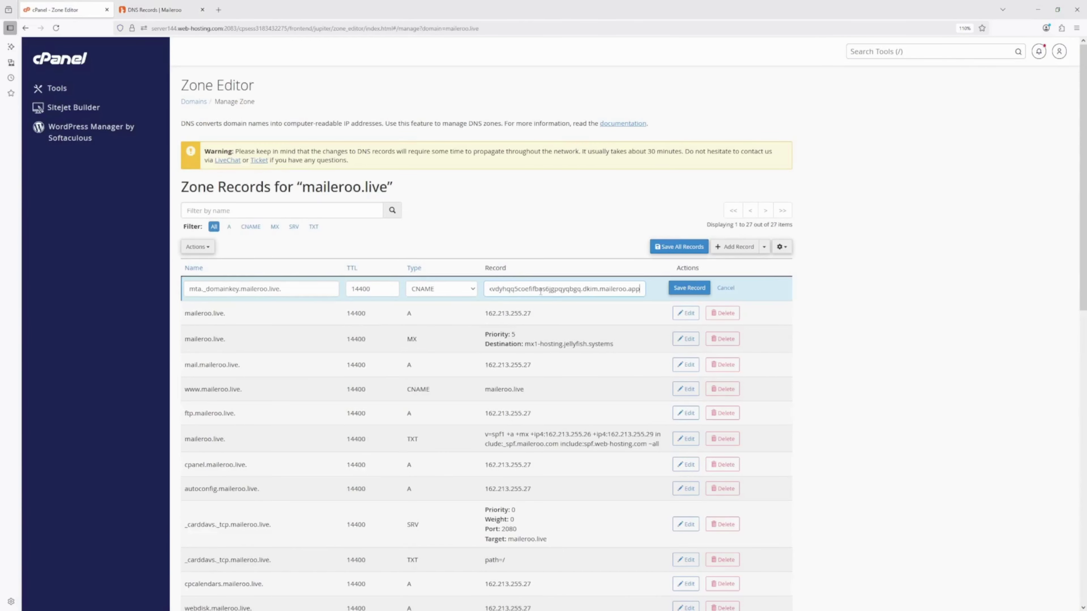
left_click(680, 290)
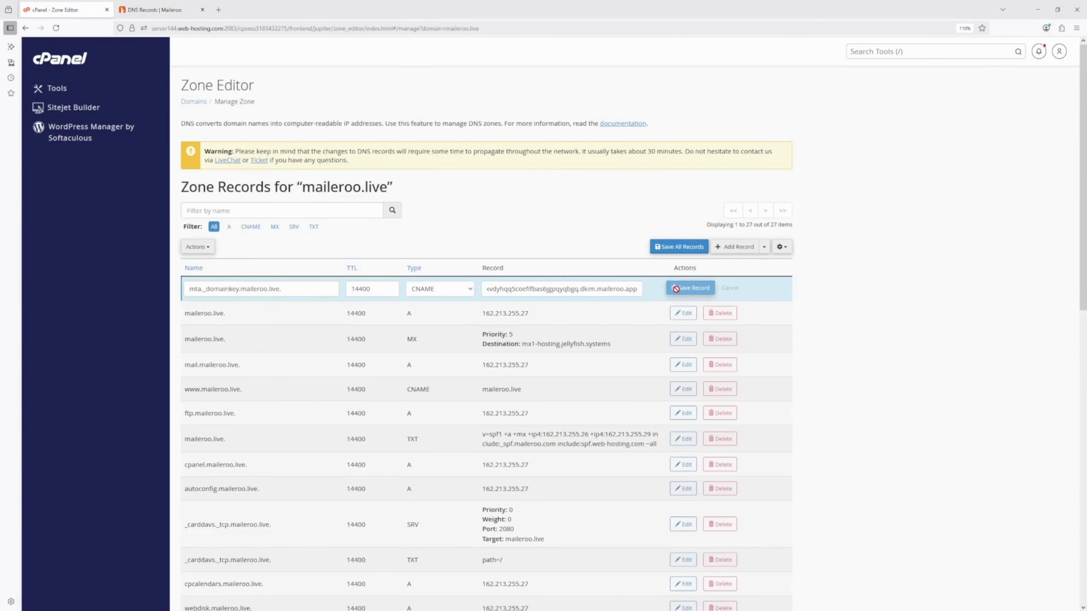
Filter the zone to MX records and delete the mx1, mx2 and mx3-hosting.jellyfish.systems entries
left_click(274, 227)
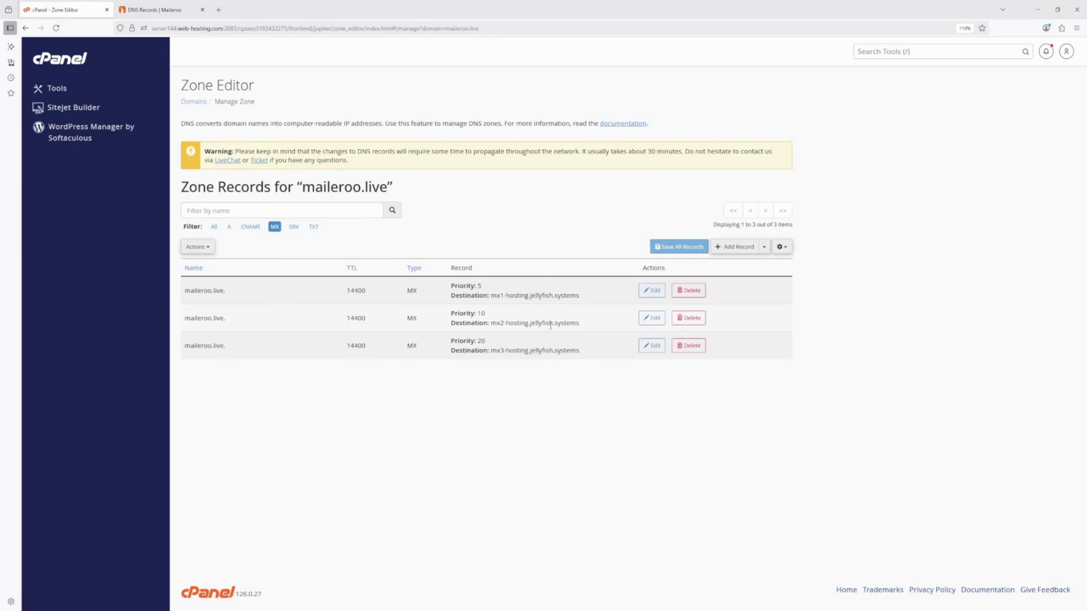
left_click(702, 294)
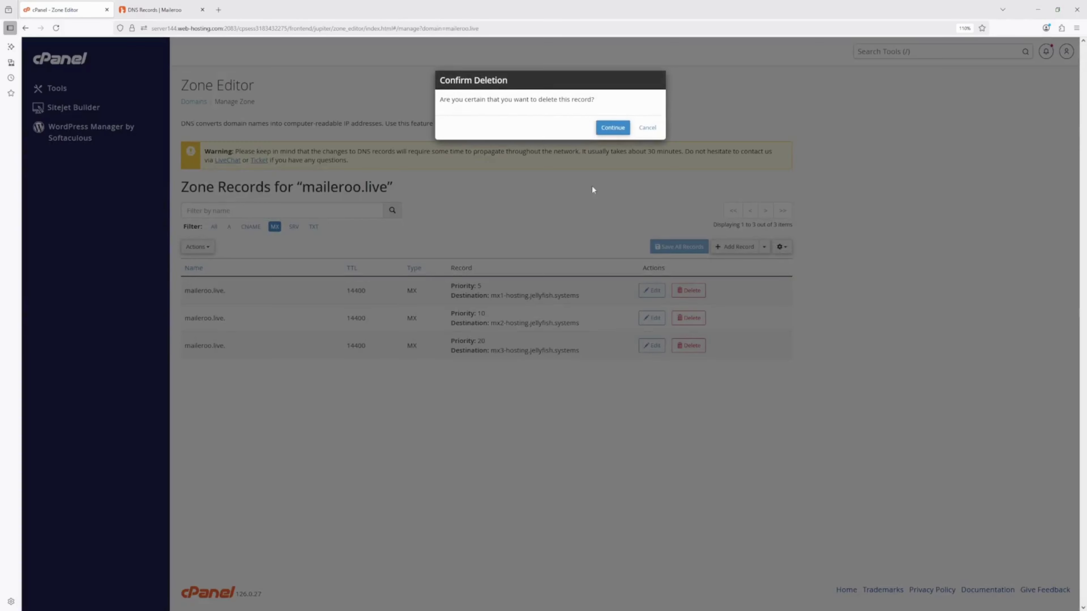
left_click(607, 133)
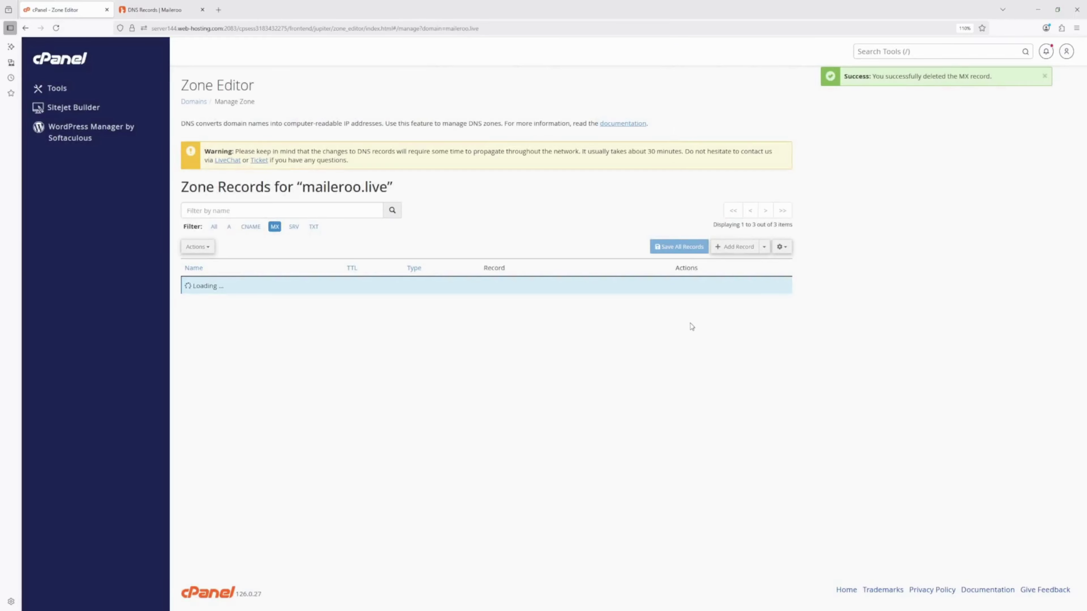
left_click(688, 291)
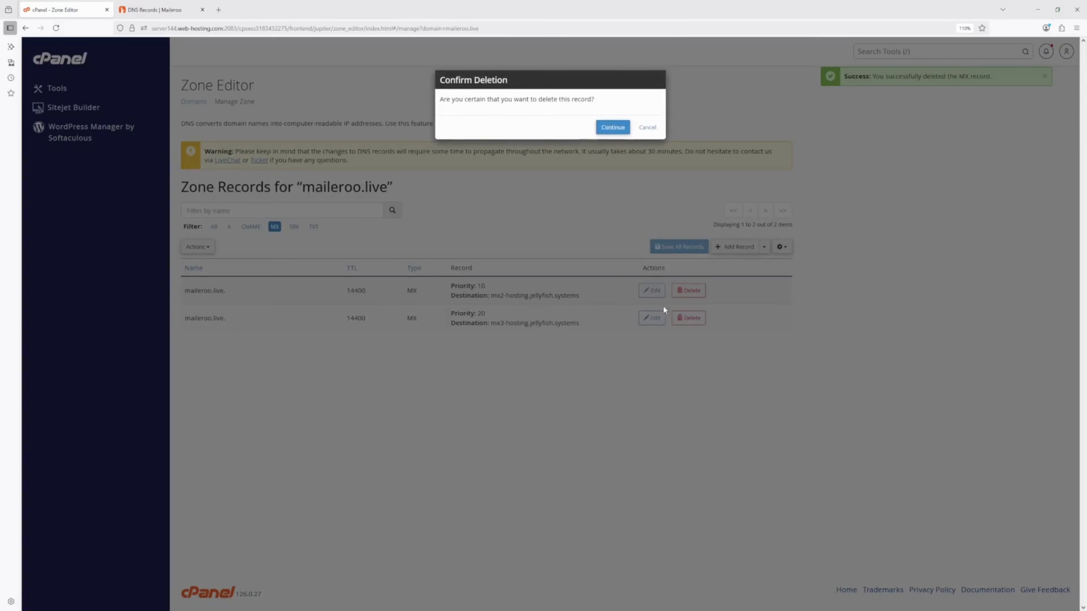
left_click(612, 132)
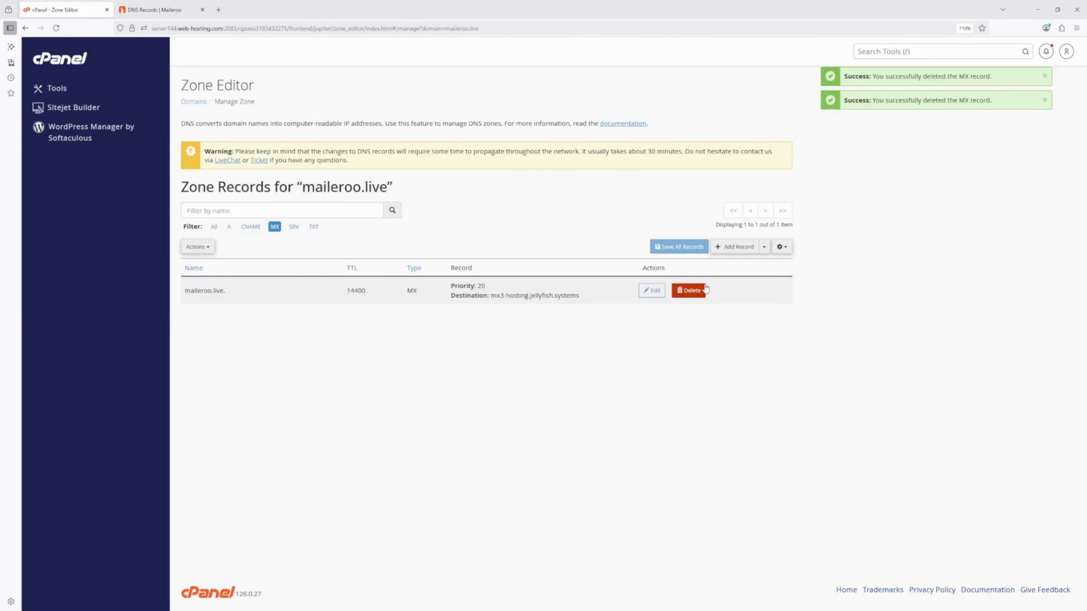
left_click(699, 292)
left_click(610, 126)
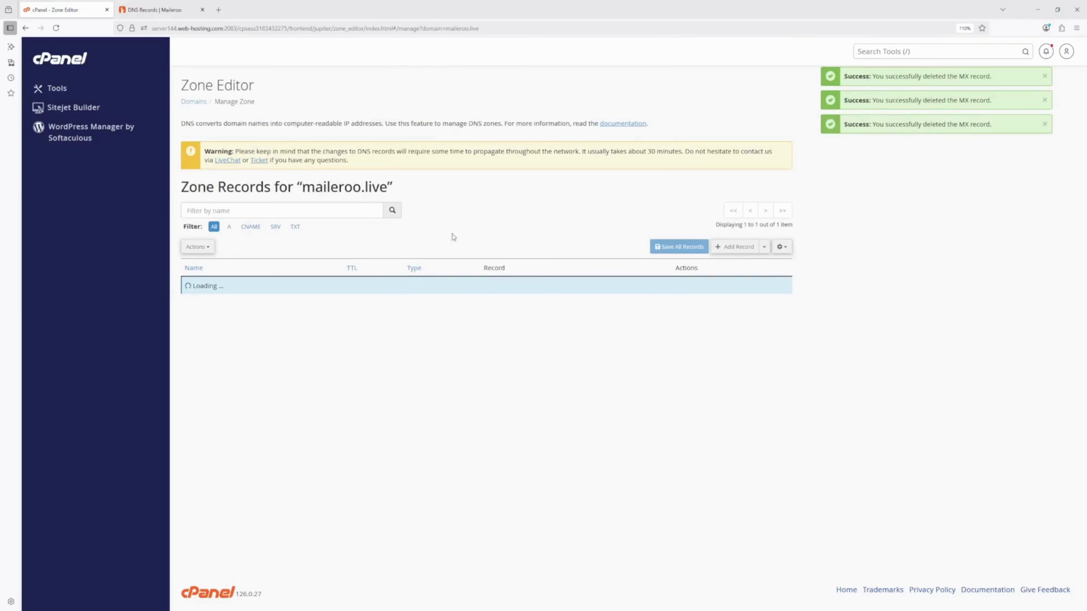
Add and save an MX record for maileroo.live. with priority 10 and destination mx1.maileroo.com
left_click(734, 247)
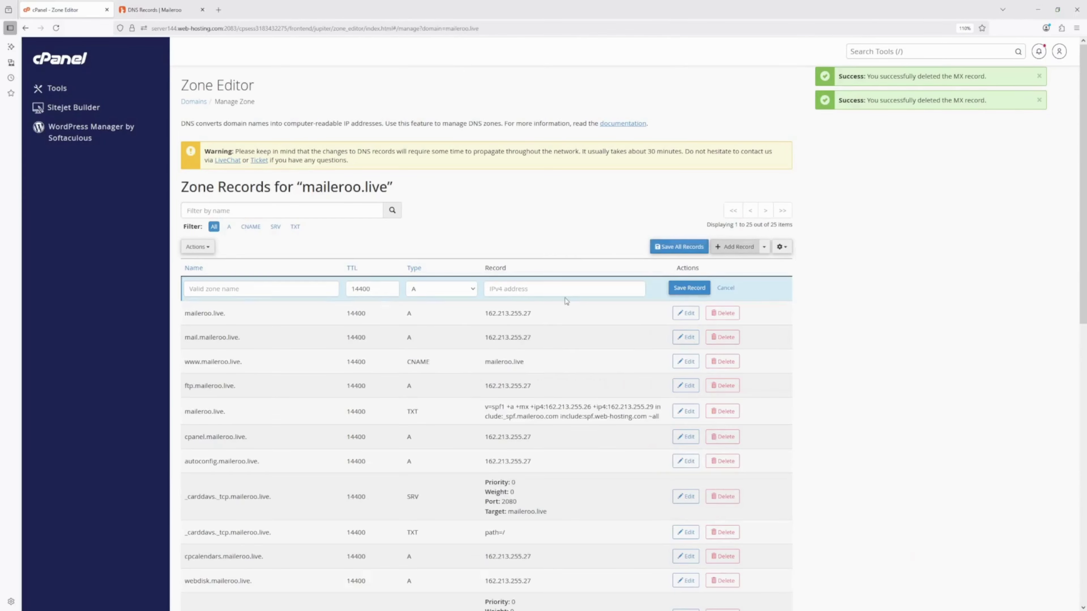
left_click(440, 289)
left_click(429, 364)
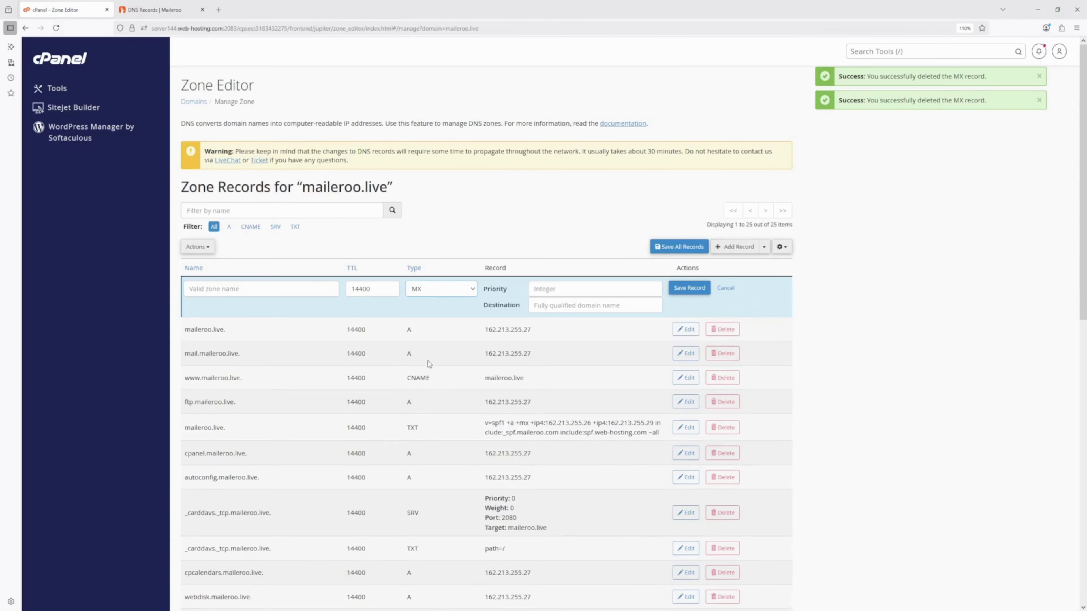
left_click(255, 289)
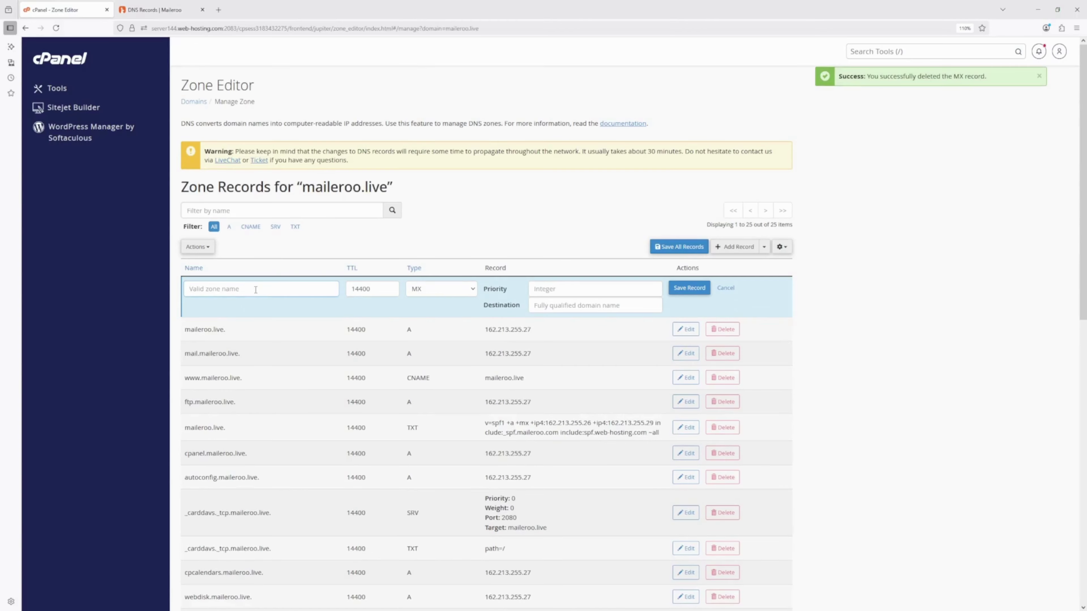
type("@")
key("BackSpace")
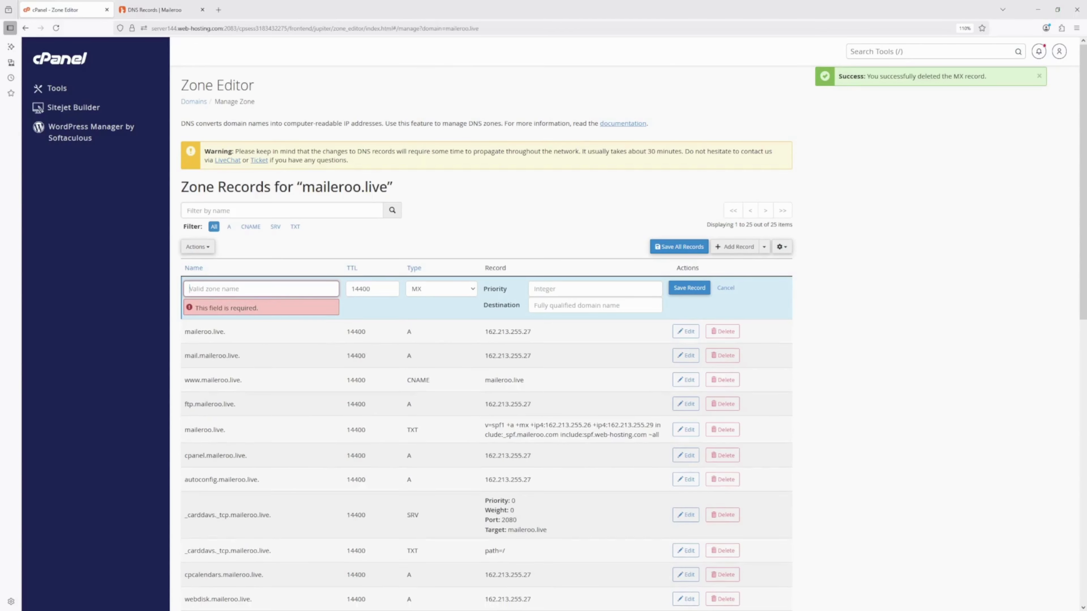
type("maileroo.live.")
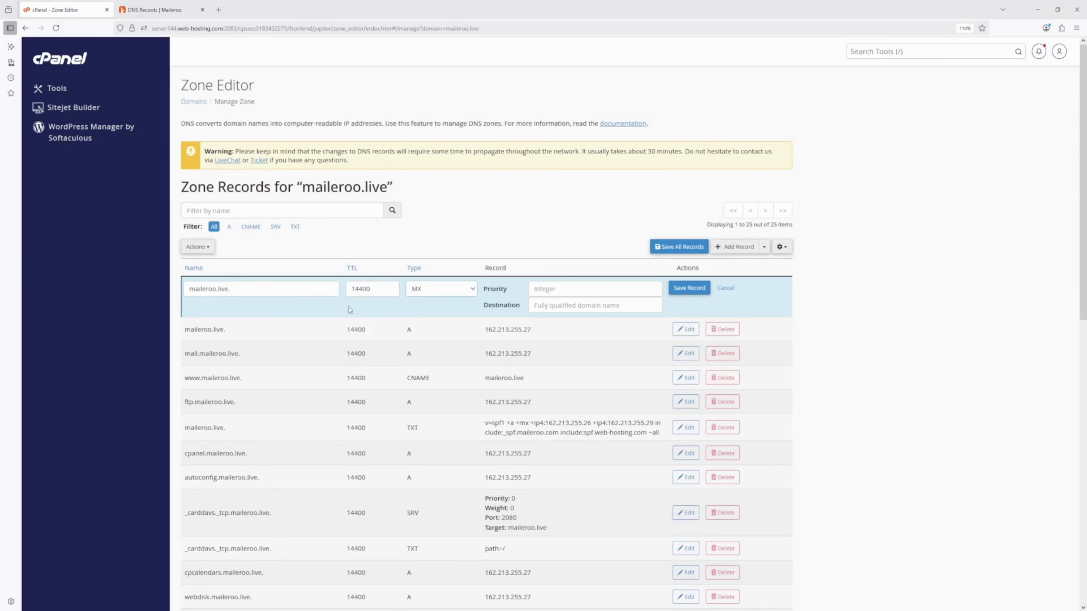
type("10")
key("Tab")
key("ctrl+v")
left_click(686, 288)
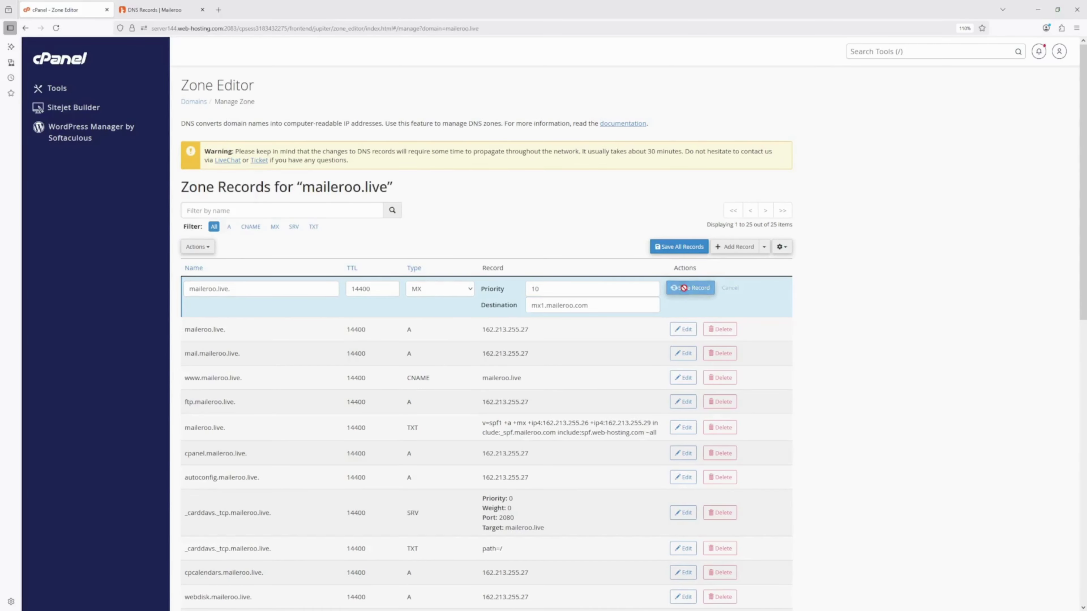
Add and save a second MX record for maileroo.live. with priority 20 and destination mx2.maileroo.com
left_click(738, 252)
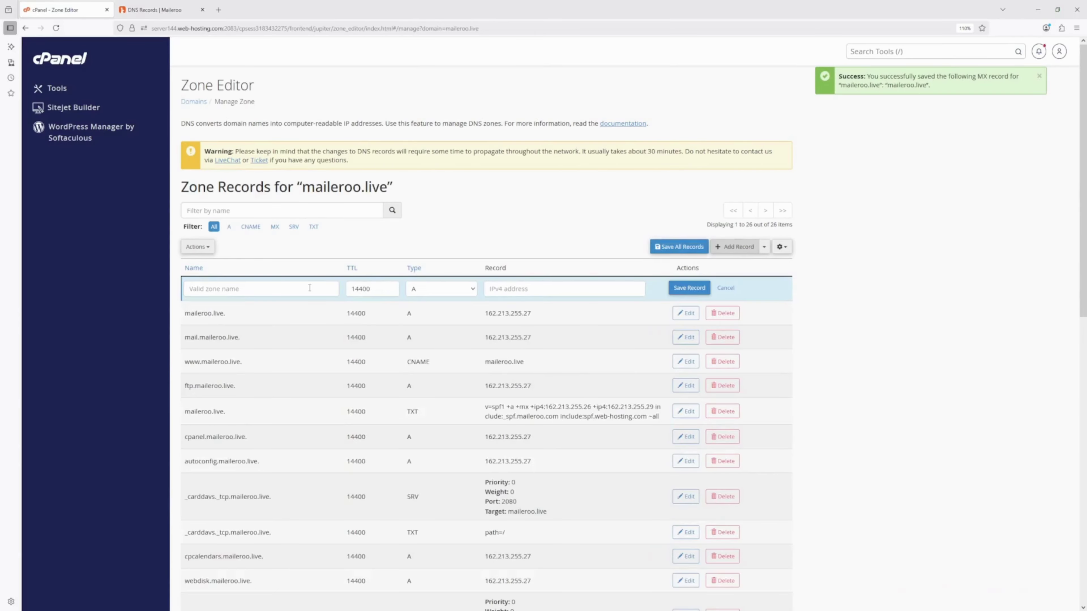
left_click(431, 366)
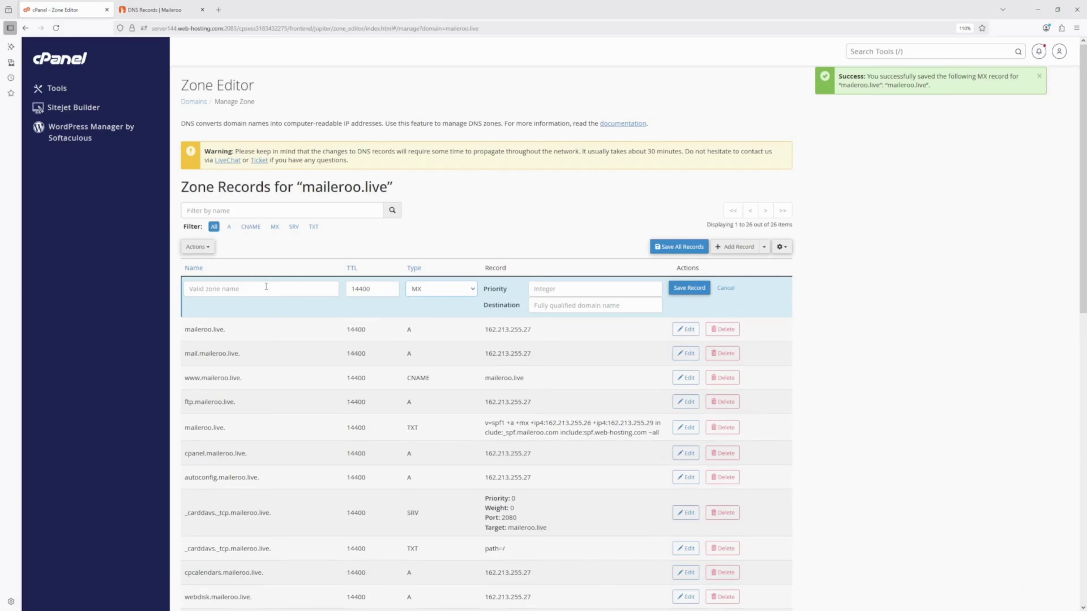
left_click(266, 287)
type("maileroo.live.")
key("Tab")
key("Tab")
key("Tab")
type("20")
left_click(570, 308)
key("ctrl+v")
left_click(547, 306)
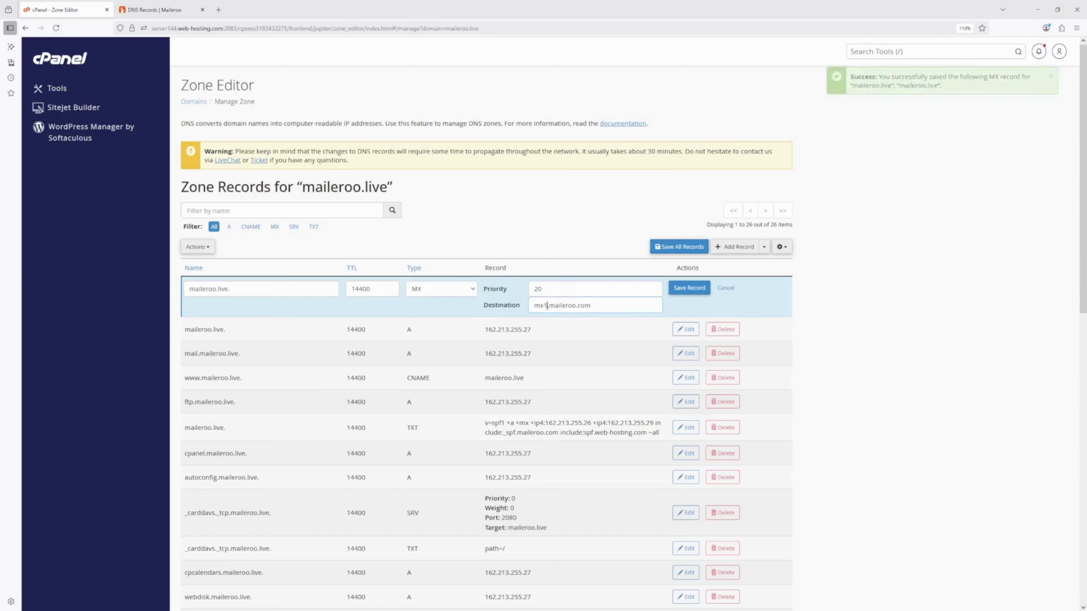
key("BackSpace")
type("2")
left_click(692, 293)
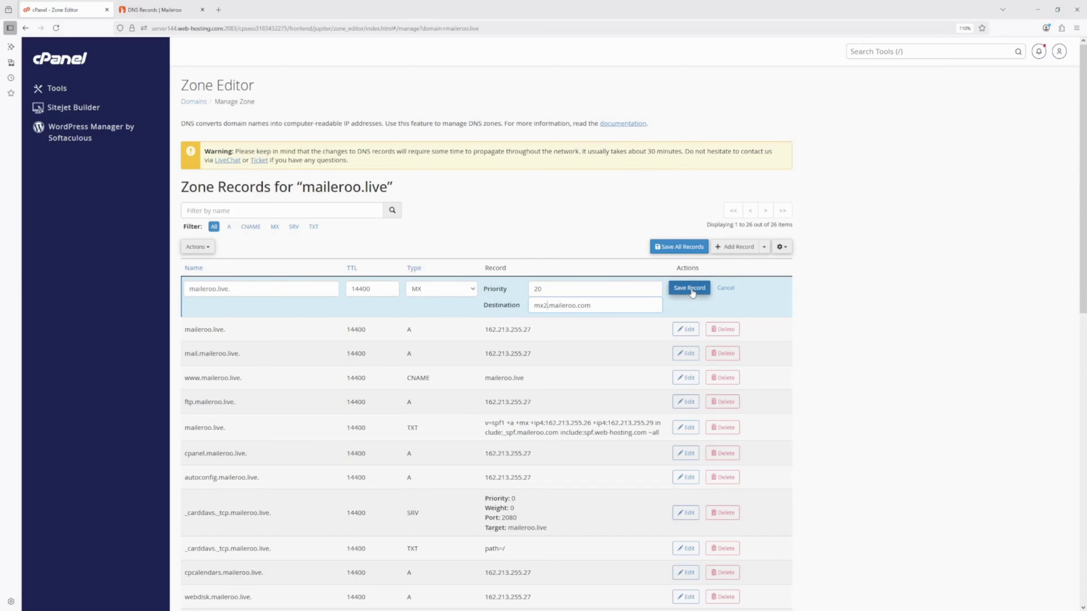
Switch to Maileroo's DNS records page and copy the value of the DMARC TXT record
key("ctrl+Tab")
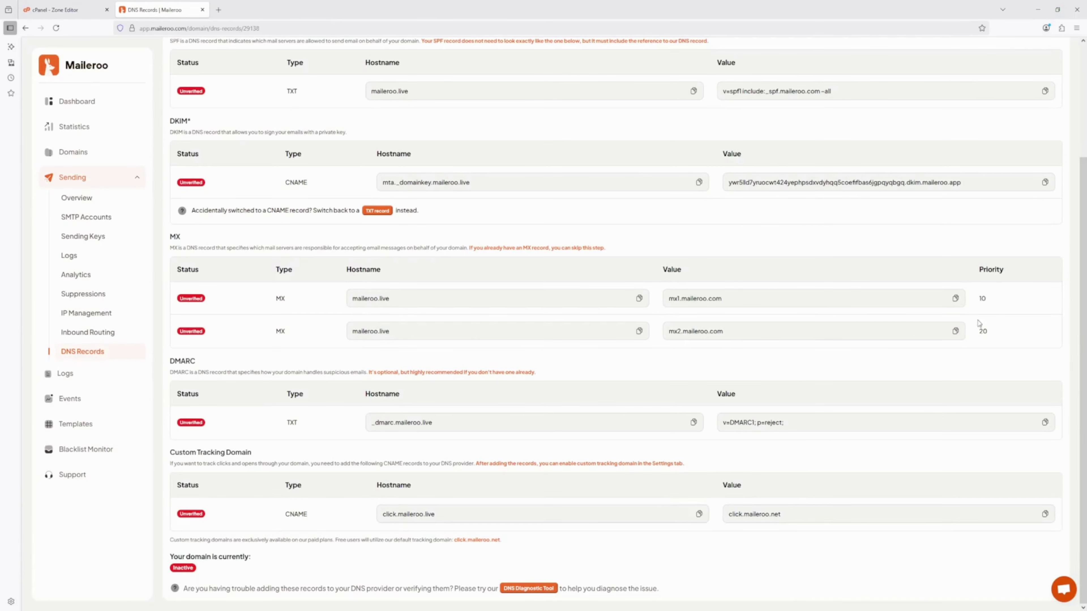
left_click_drag(1002, 332, 156, 269)
left_click(294, 255)
left_click(1045, 423)
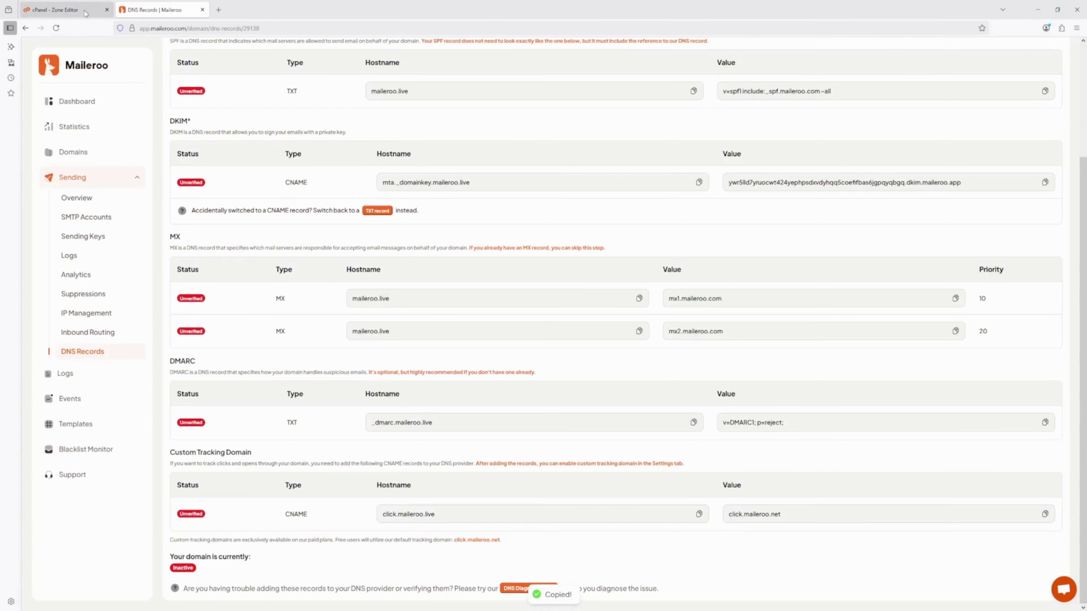
In cPanel, add and save a TXT record named _dmarc.maileroo.live. with the copied value v=DMARC1; p=reject;
left_click(64, 10)
left_click(735, 247)
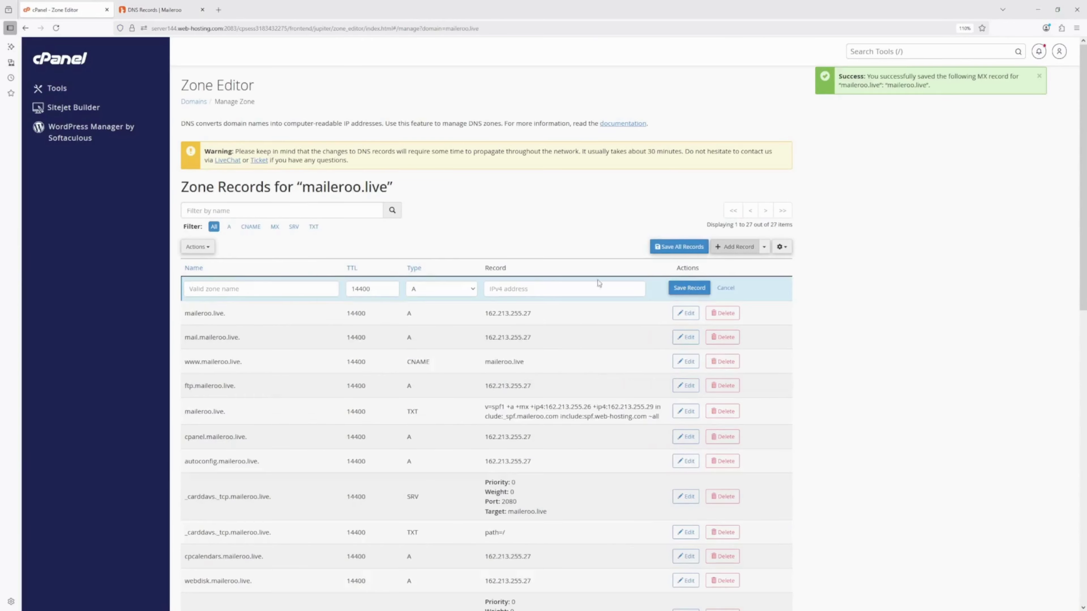
left_click(272, 284)
type("_dmarc")
key("Tab")
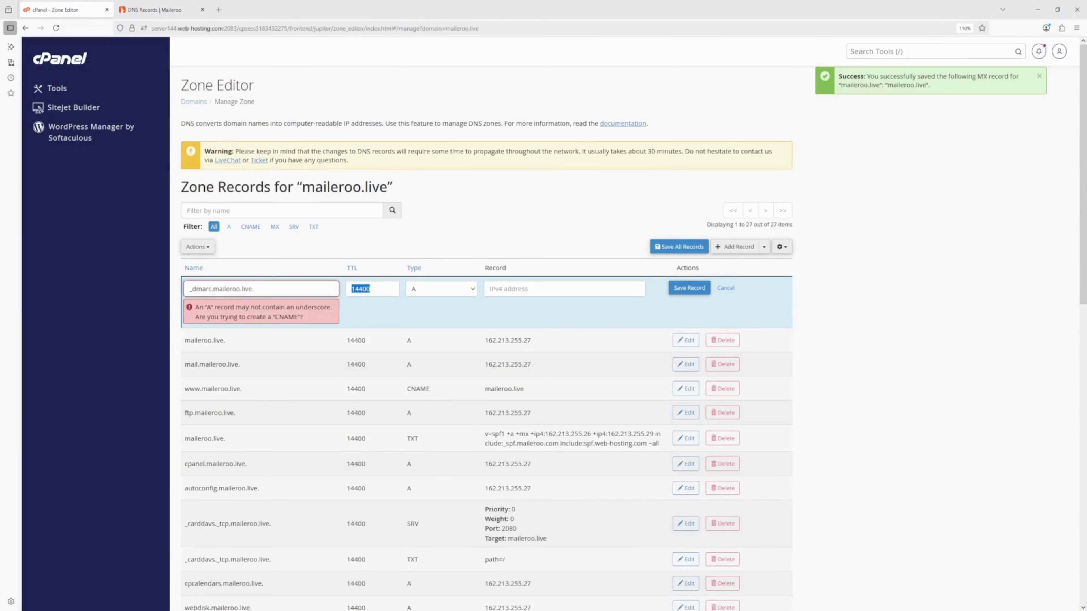
left_click(430, 385)
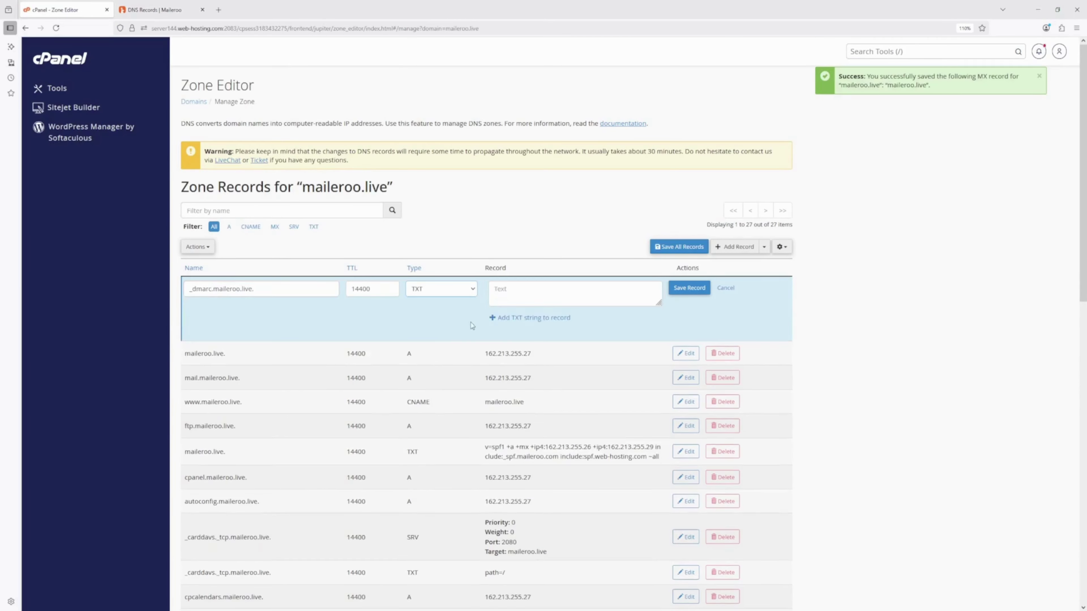
left_click(541, 293)
key("ctrl+v")
left_click(688, 296)
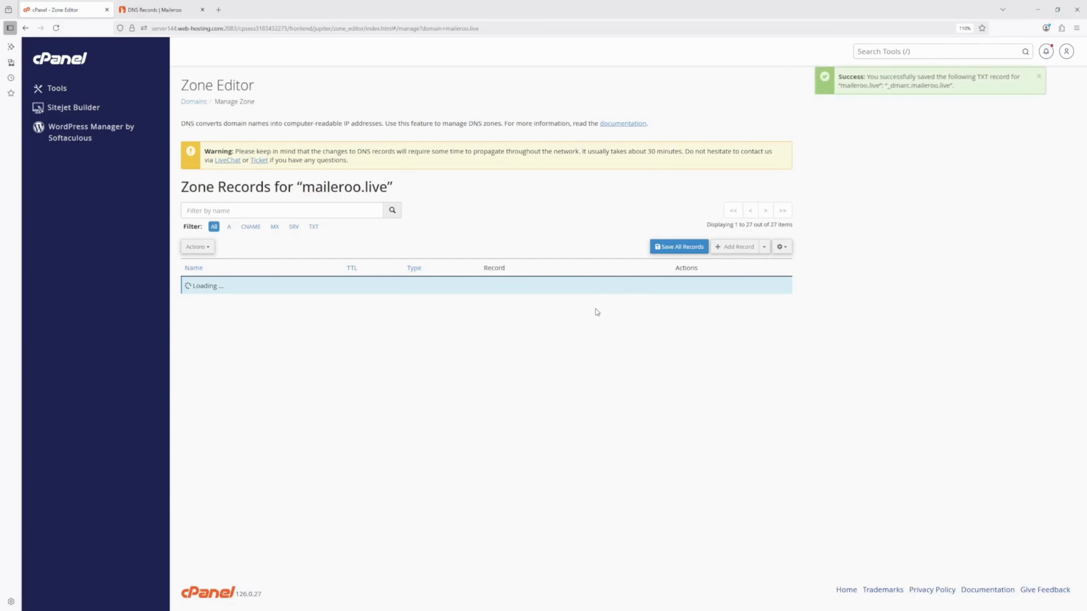
Start a new zone record, and copy the custom tracking domain's CNAME value from Maileroo
left_click(740, 247)
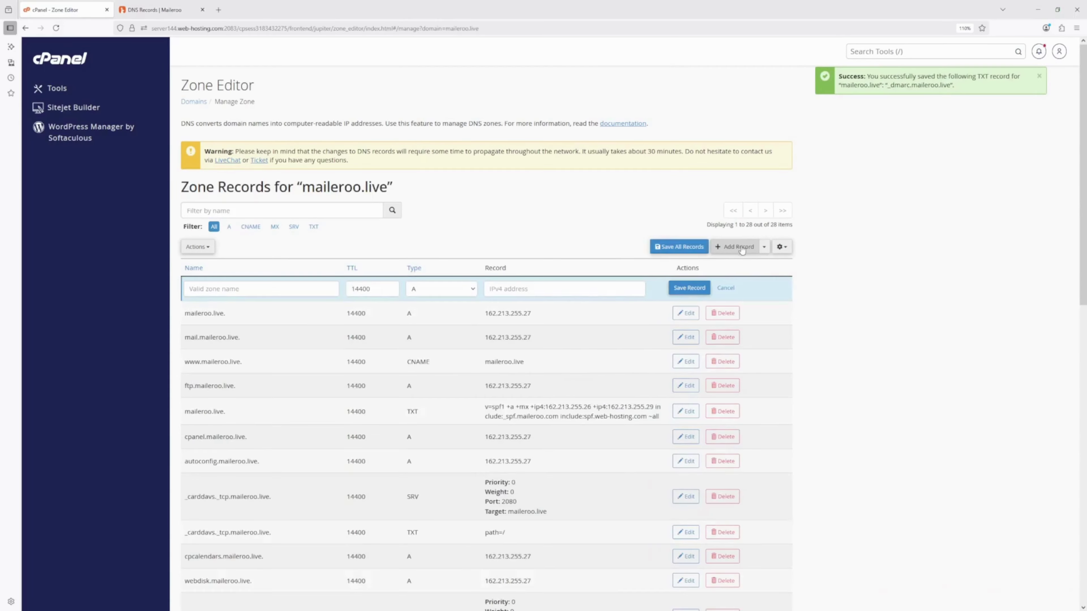
left_click(146, 13)
left_click(1045, 514)
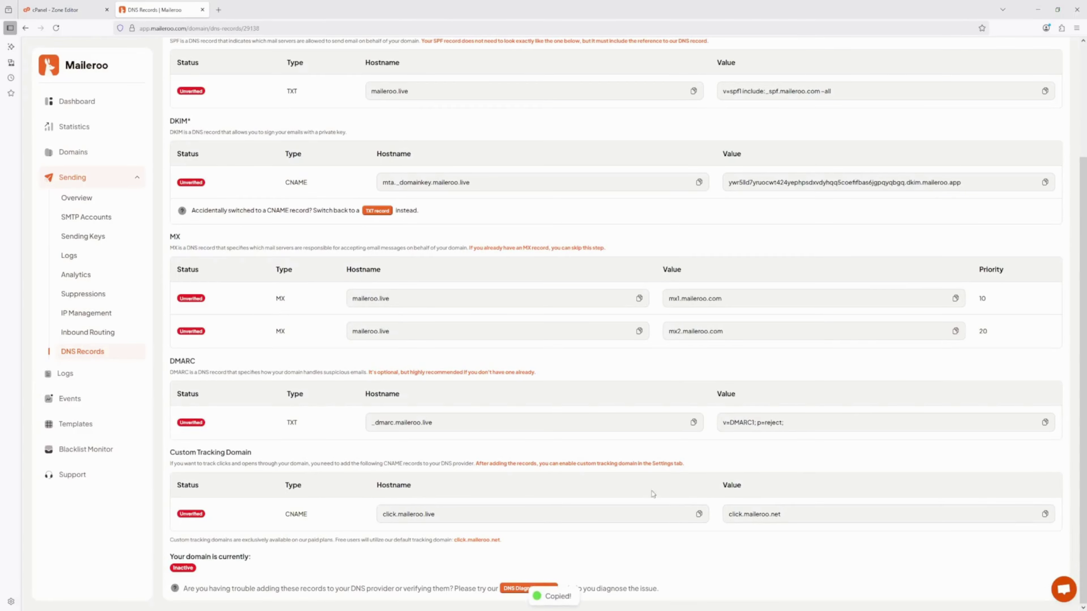
In cPanel, fill in and save the new record as a CNAME named click.maileroo.live. pointing to click.maileroo.net
left_click(64, 9)
left_click(284, 293)
type("click")
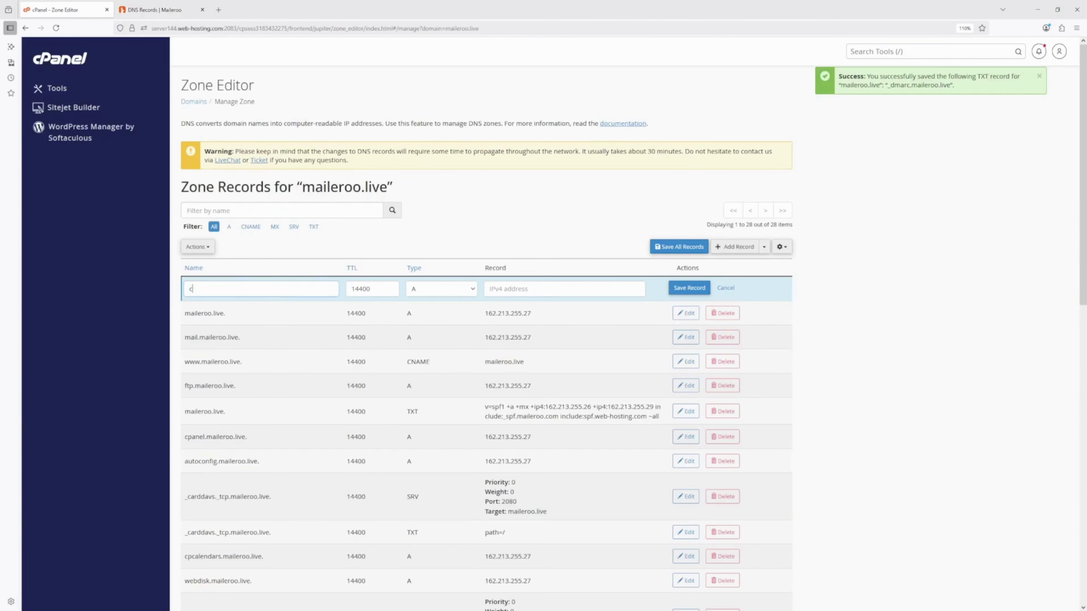
key("Tab")
left_click(444, 288)
key("Down")
key("Down")
key("Down")
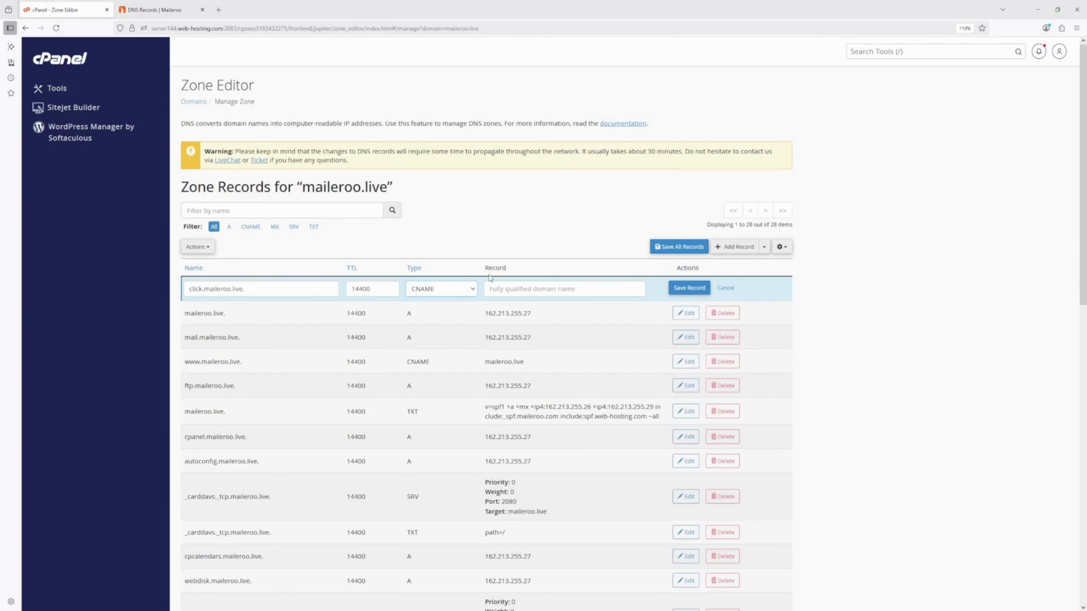
left_click(530, 290)
key("ctrl+v")
left_click(681, 288)
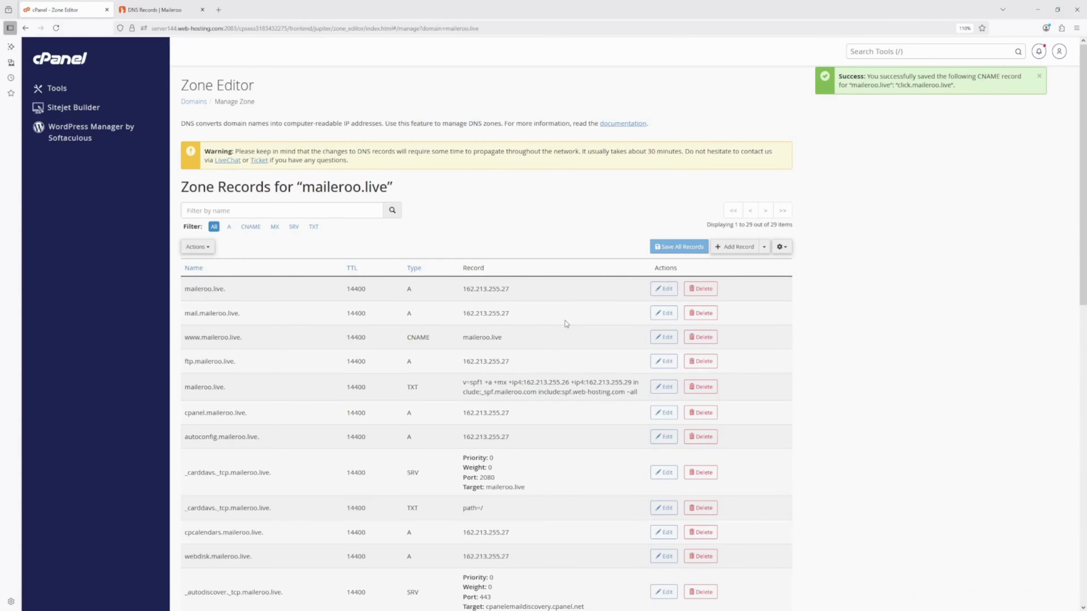
Review the saved zone records in cPanel, and run the DNS record verification for maileroo.live in Maileroo
scroll(504, 359, "down", 3)
scroll(501, 363, "down", 10)
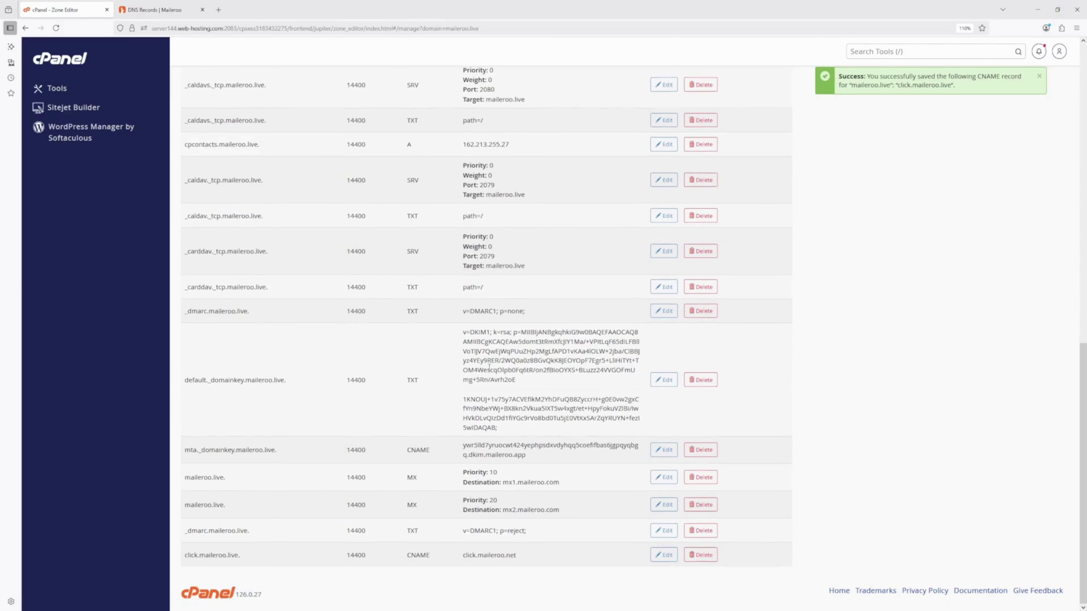
scroll(489, 368, "up", 1)
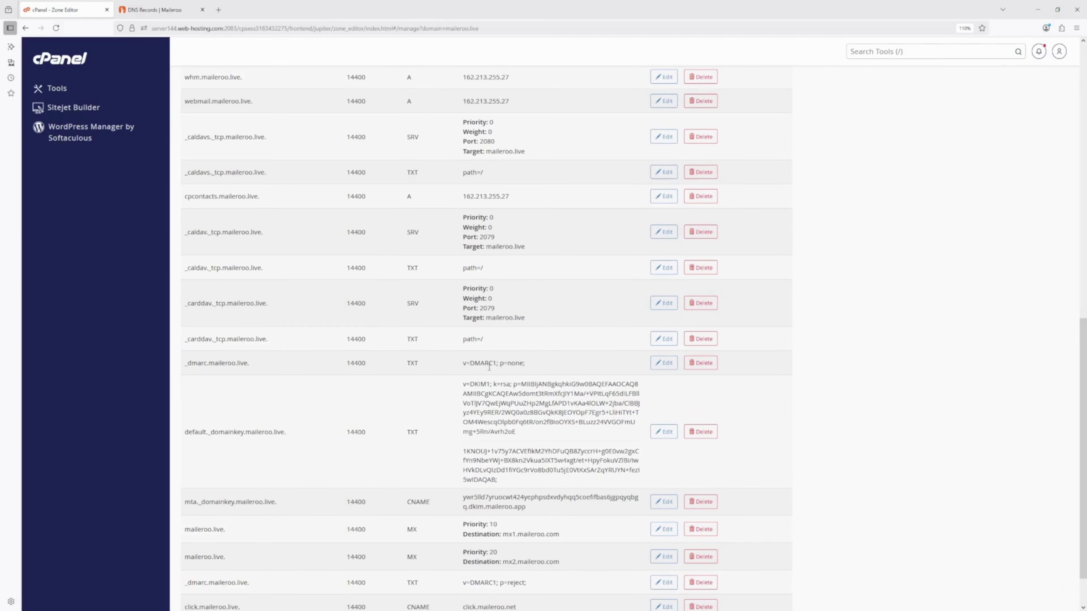
scroll(489, 367, "up", 10)
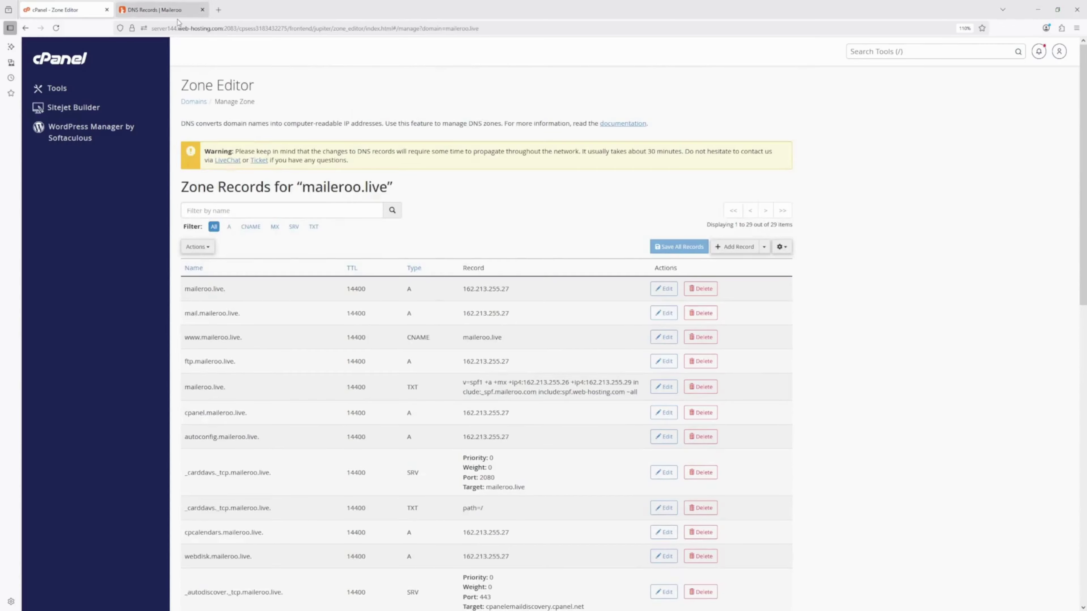
left_click(154, 10)
scroll(647, 322, "up", 3)
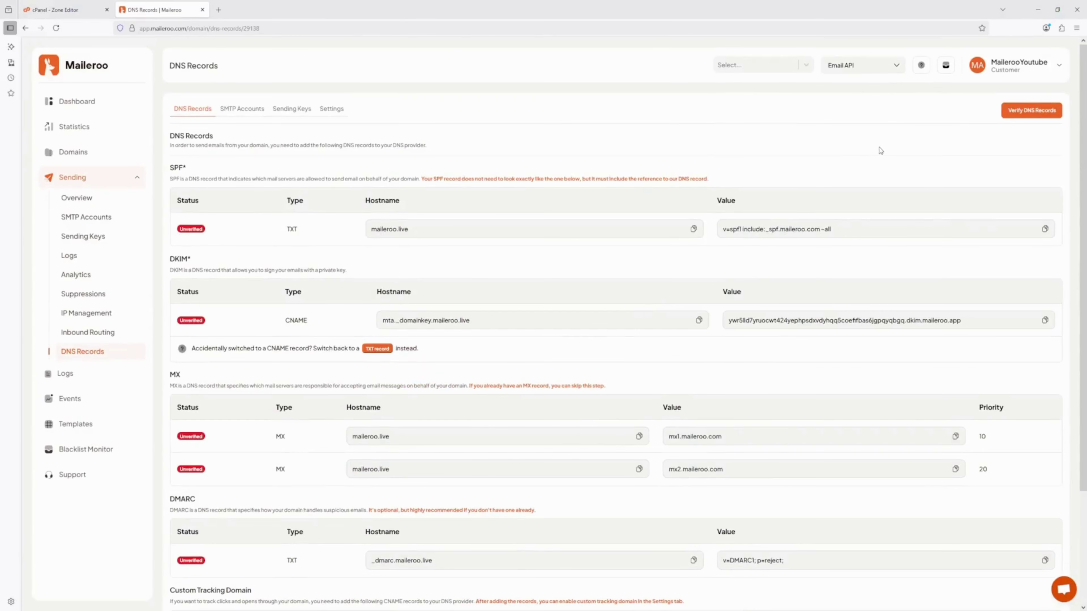
left_click(1008, 110)
left_click(1014, 112)
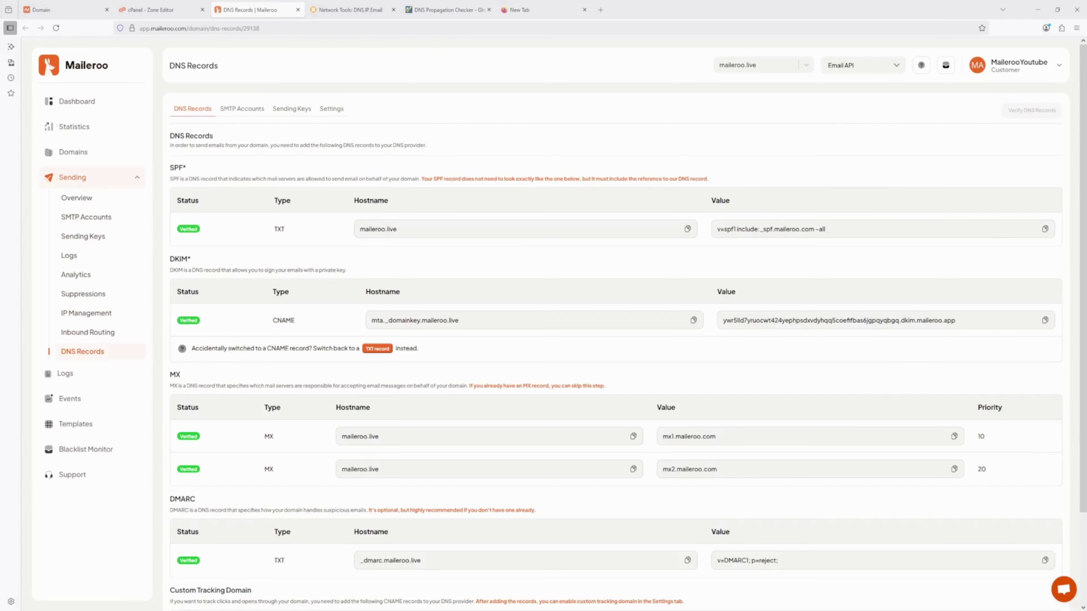
scroll(616, 326, "down", 3)
scroll(616, 326, "up", 3)
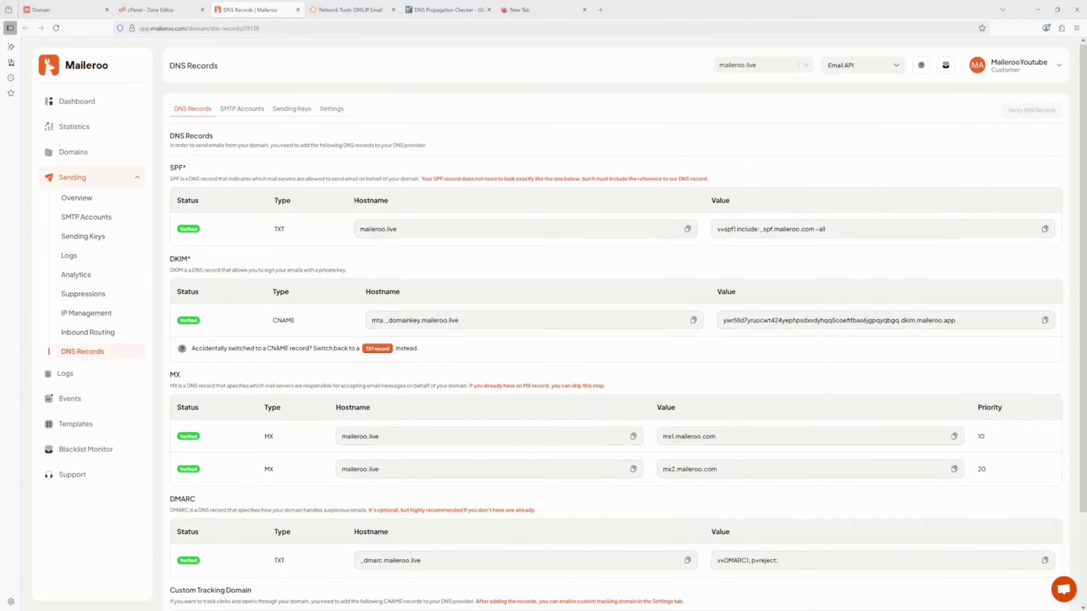